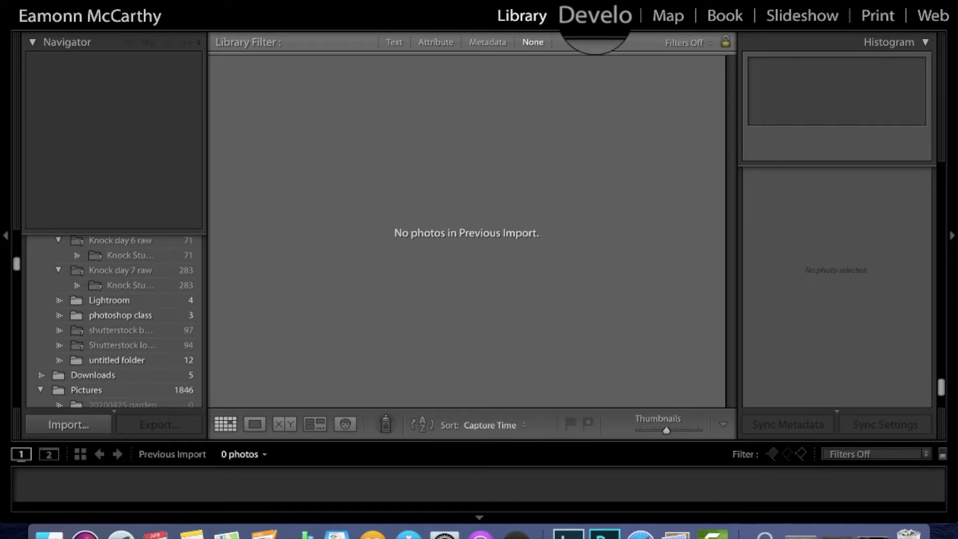
# Start a photo import from the Library and choose the 999_FUJI folder inside DCIM on the Untitled volume as the source
pyautogui.click(595, 16)
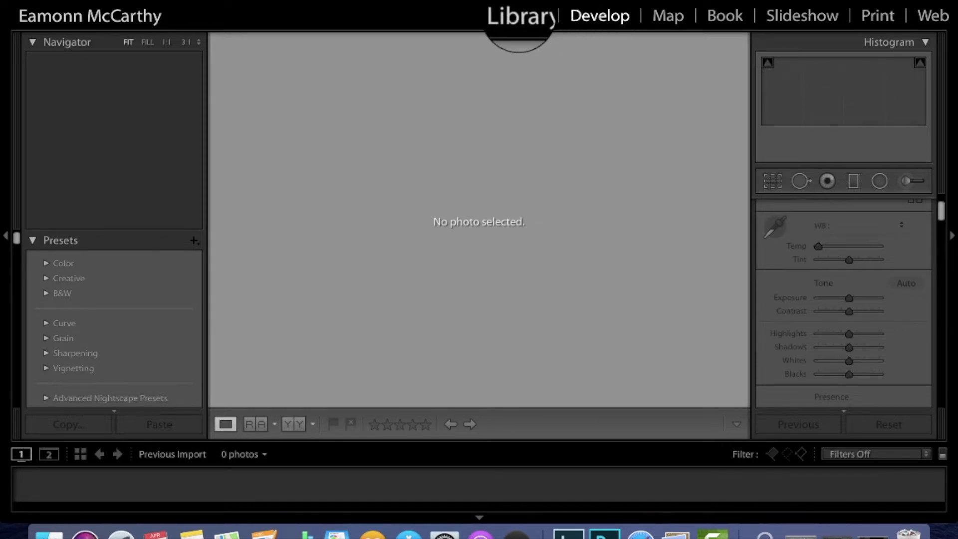
pyautogui.click(519, 18)
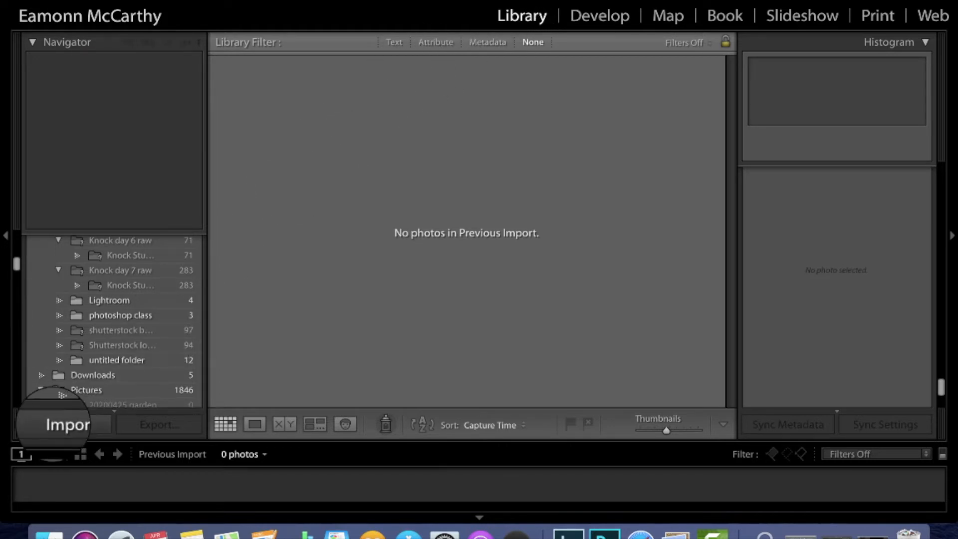
pyautogui.click(54, 424)
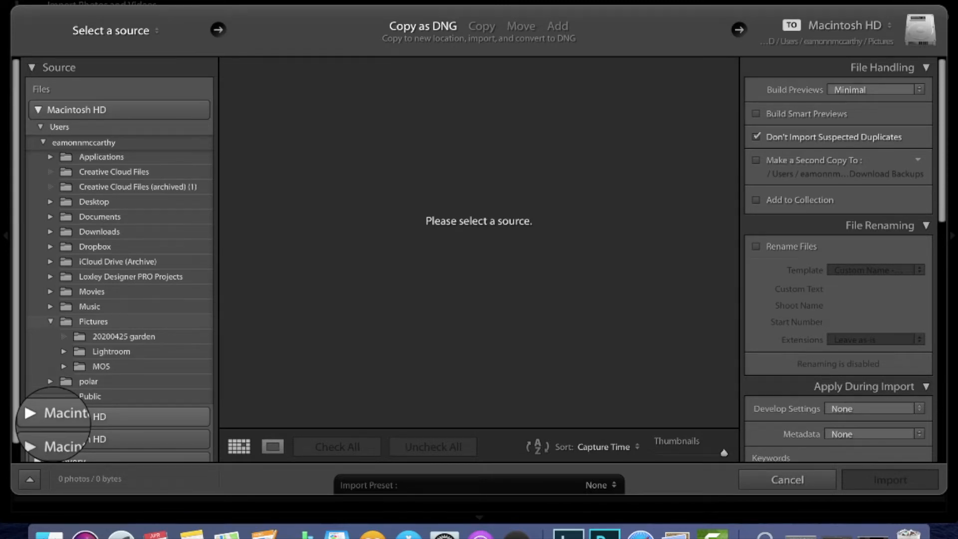
pyautogui.click(38, 110)
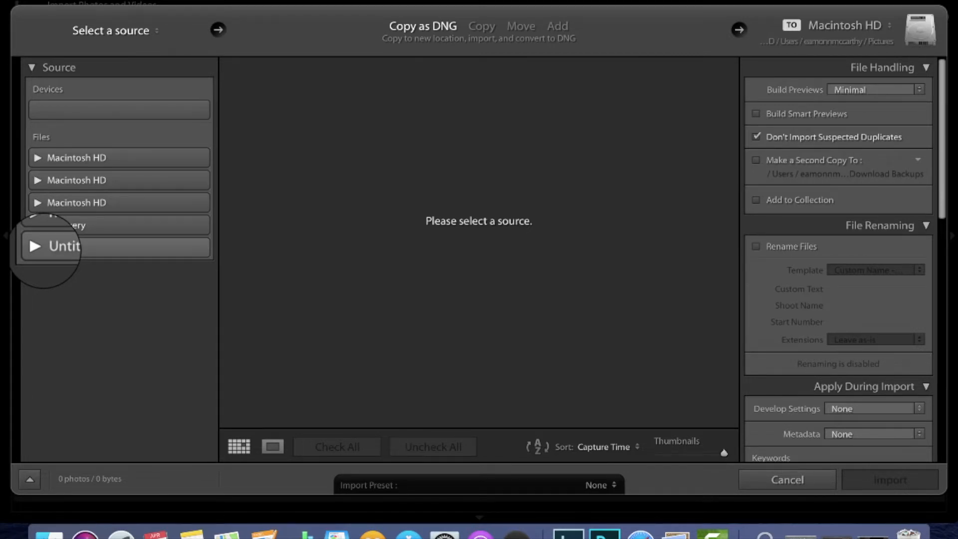
pyautogui.click(38, 247)
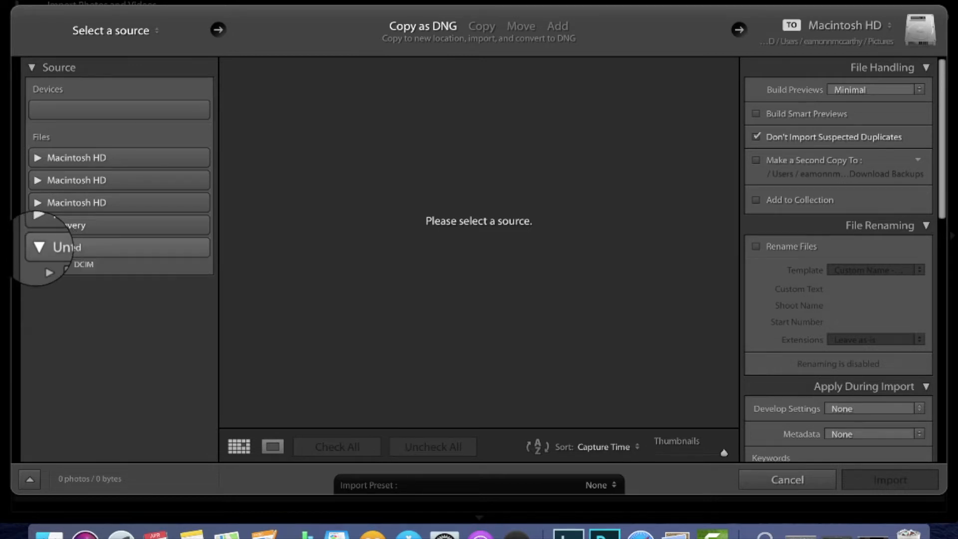
pyautogui.click(47, 264)
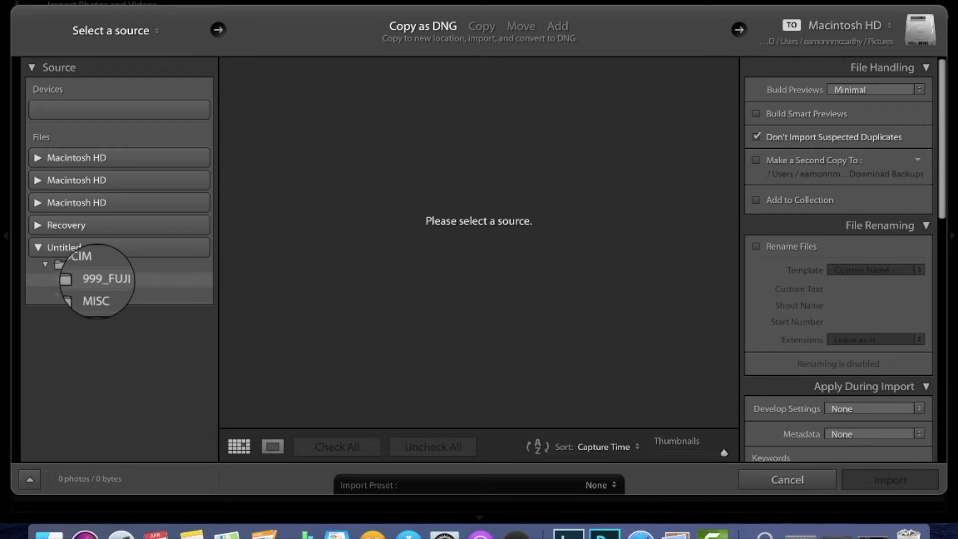
pyautogui.click(96, 280)
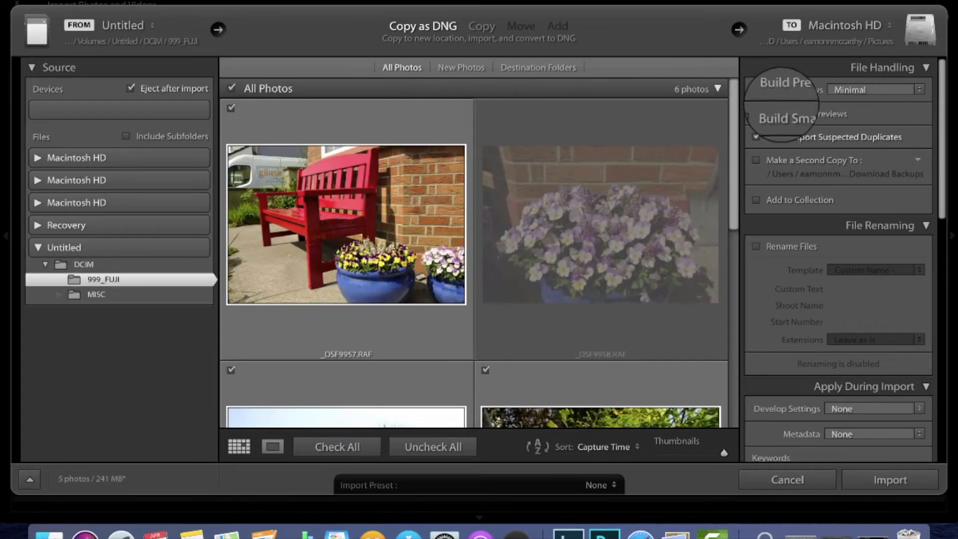
# Allow suspected duplicates to be imported and look through all photos in the source folder
pyautogui.click(757, 137)
pyautogui.scroll(-10, 611, 255)
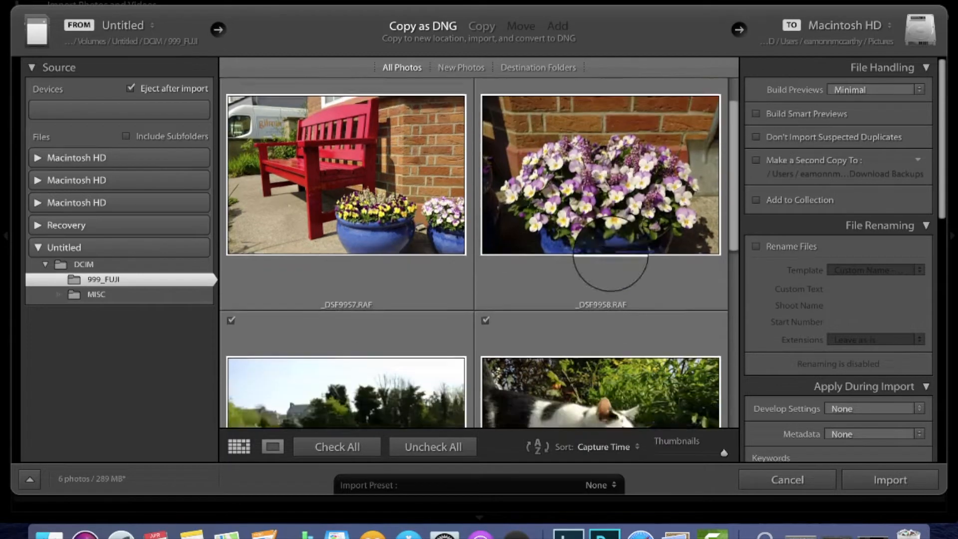
pyautogui.scroll(10, 611, 255)
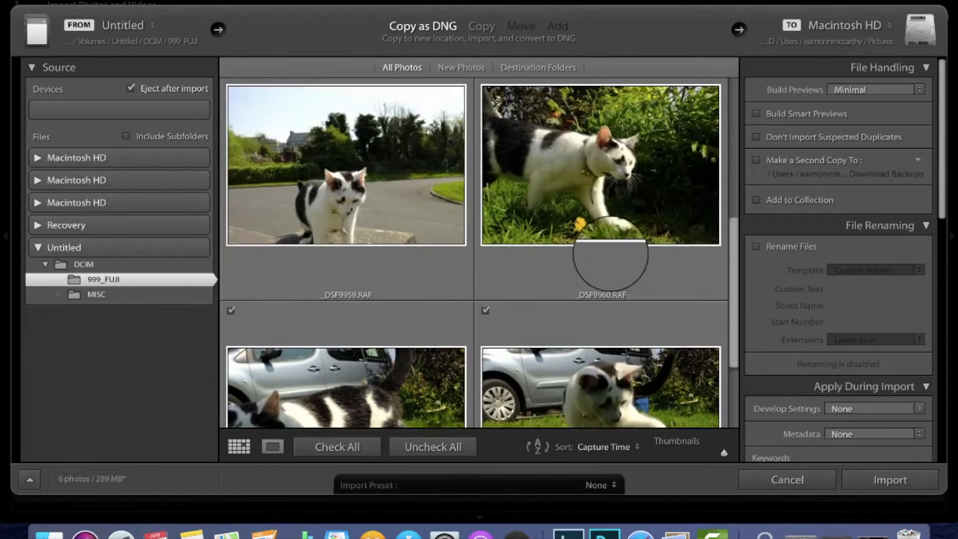
pyautogui.scroll(1, 611, 254)
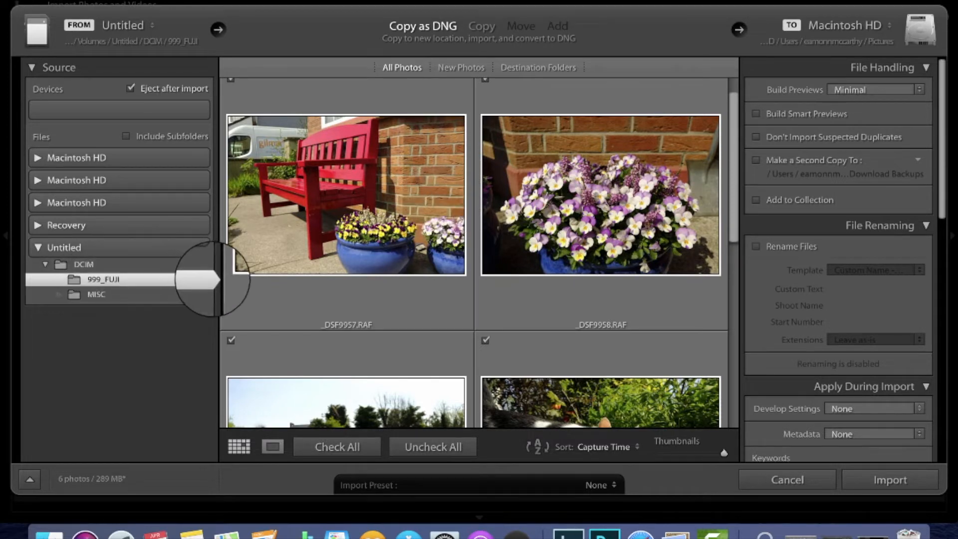
pyautogui.scroll(-5, 509, 250)
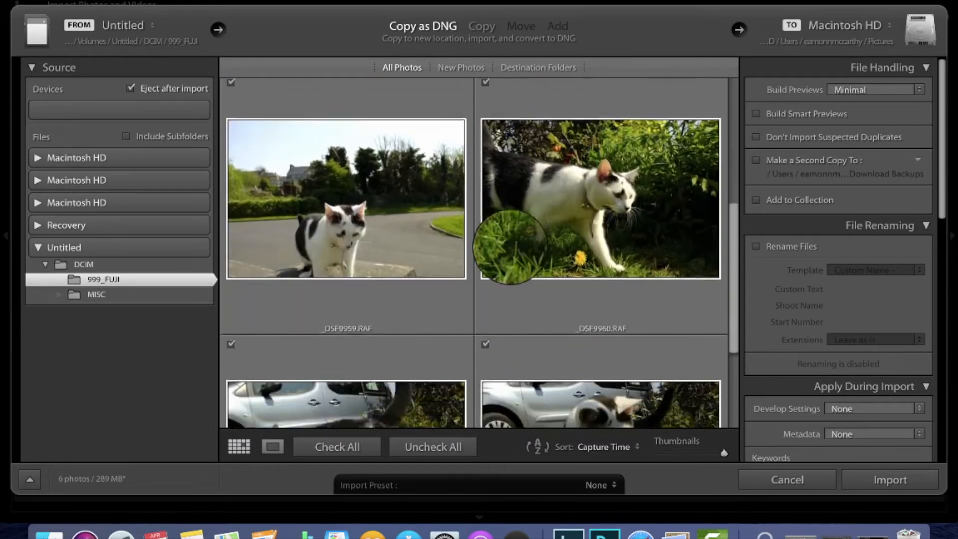
pyautogui.scroll(-5, 509, 245)
pyautogui.scroll(3, 509, 244)
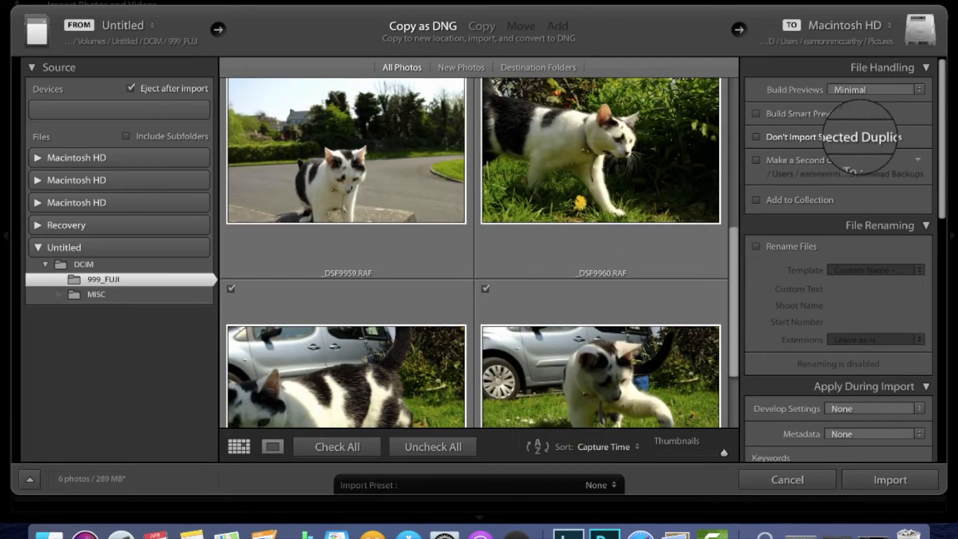
# Collapse the File Handling, File Renaming, Apply During Import and Destination sections of the import settings
pyautogui.click(926, 68)
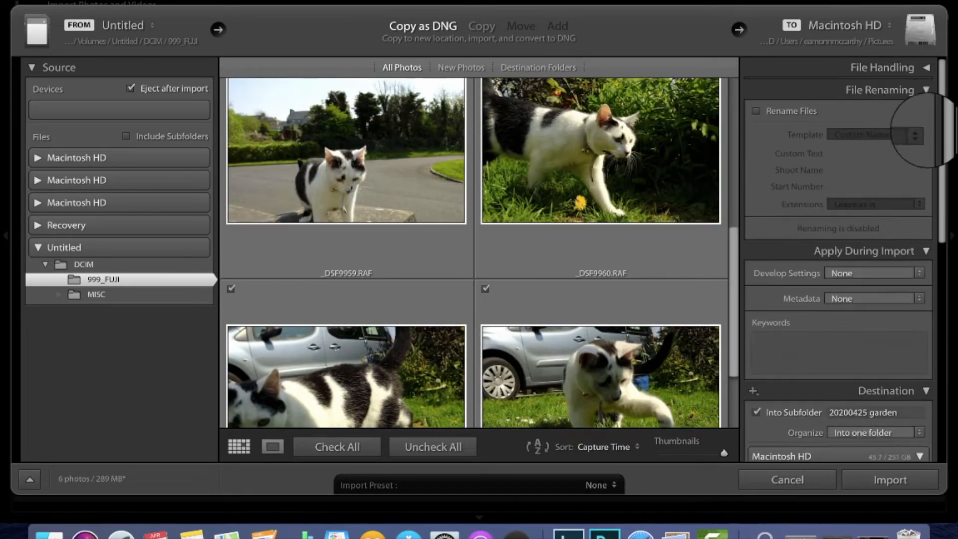
pyautogui.click(924, 85)
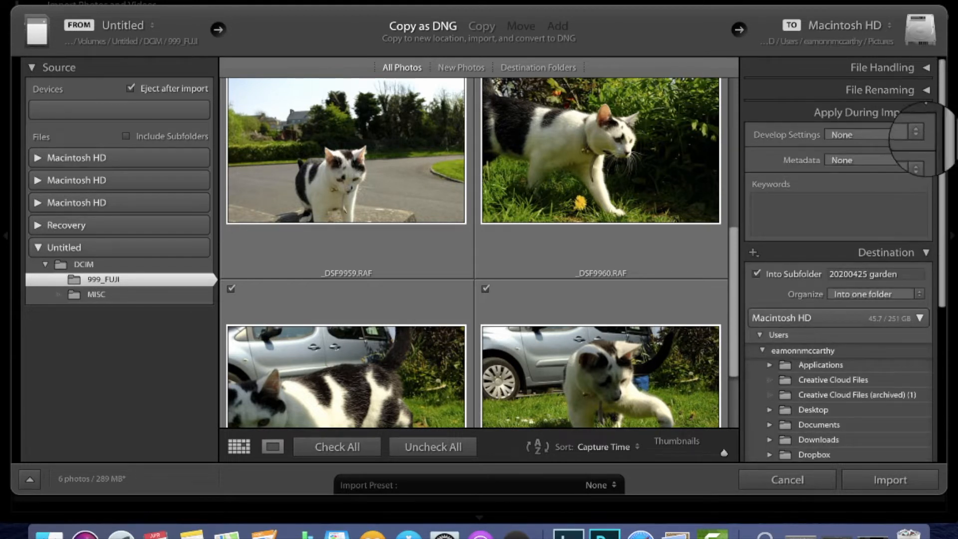
pyautogui.click(926, 112)
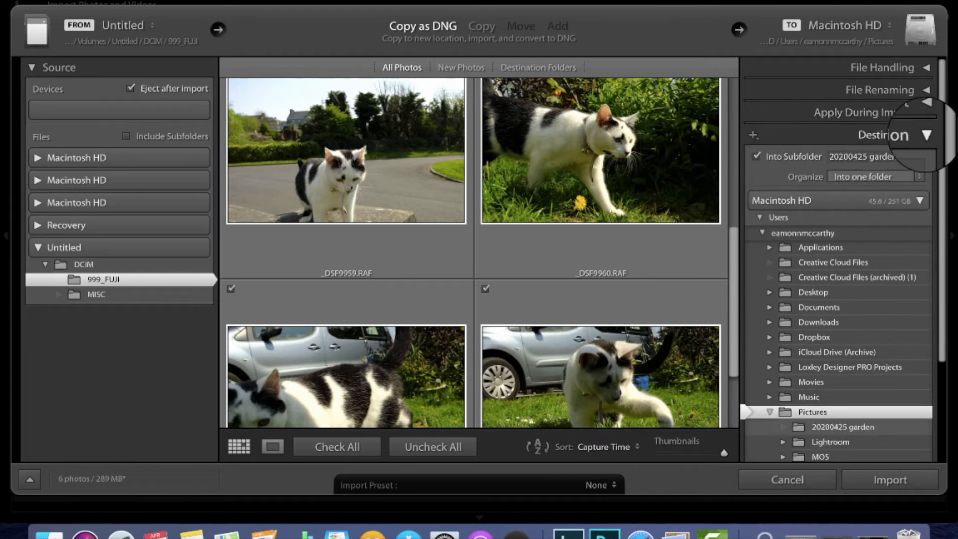
pyautogui.click(928, 130)
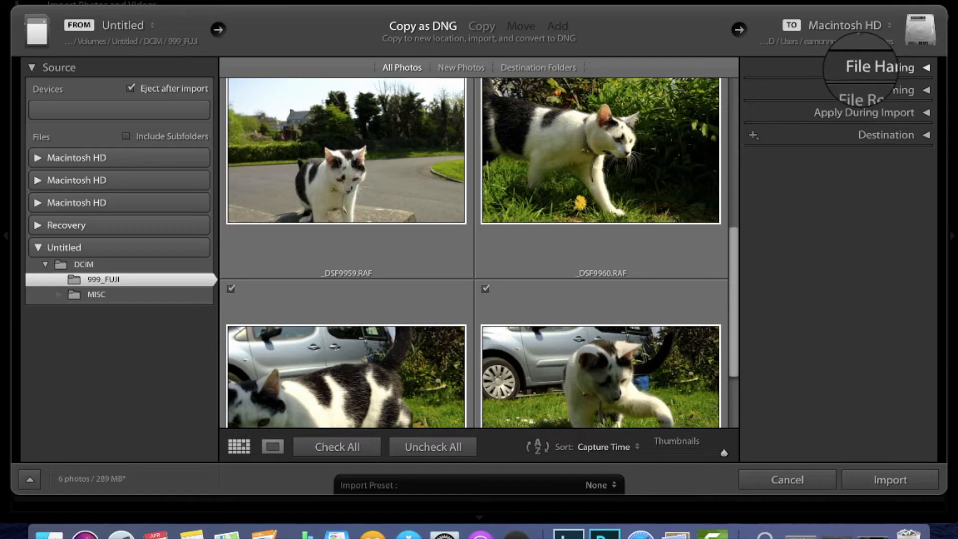
# Expand the File Handling settings and exclude suspected duplicates from the import, checking the photo previews
pyautogui.click(927, 67)
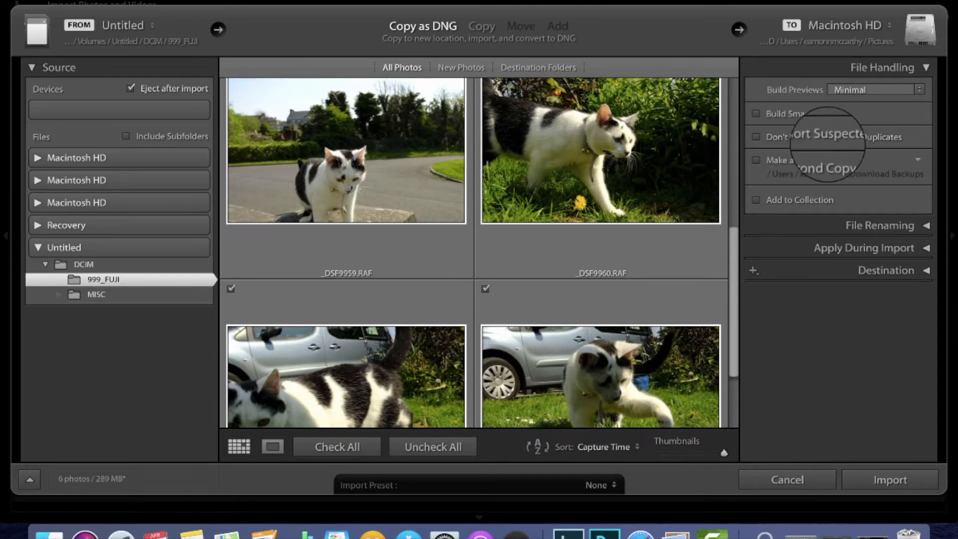
pyautogui.scroll(5, 611, 189)
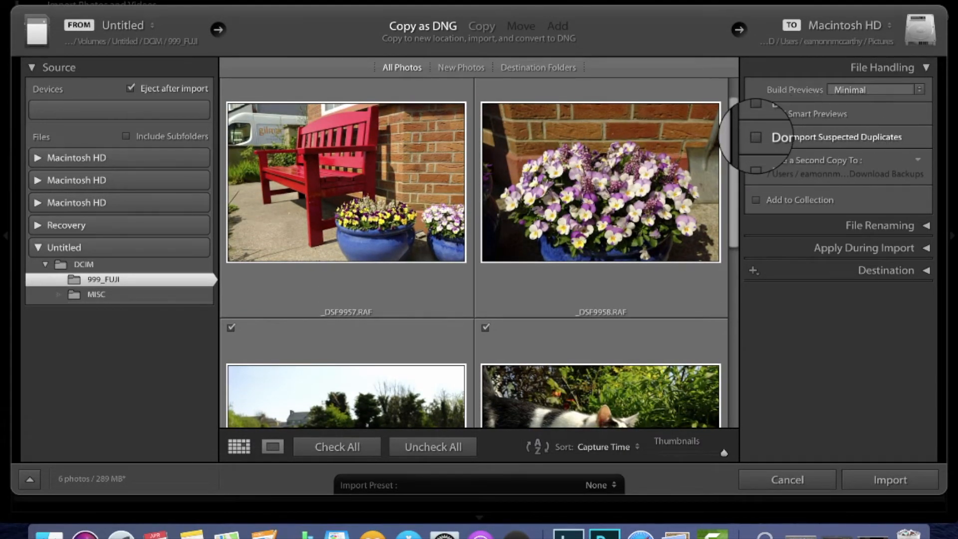
pyautogui.click(756, 137)
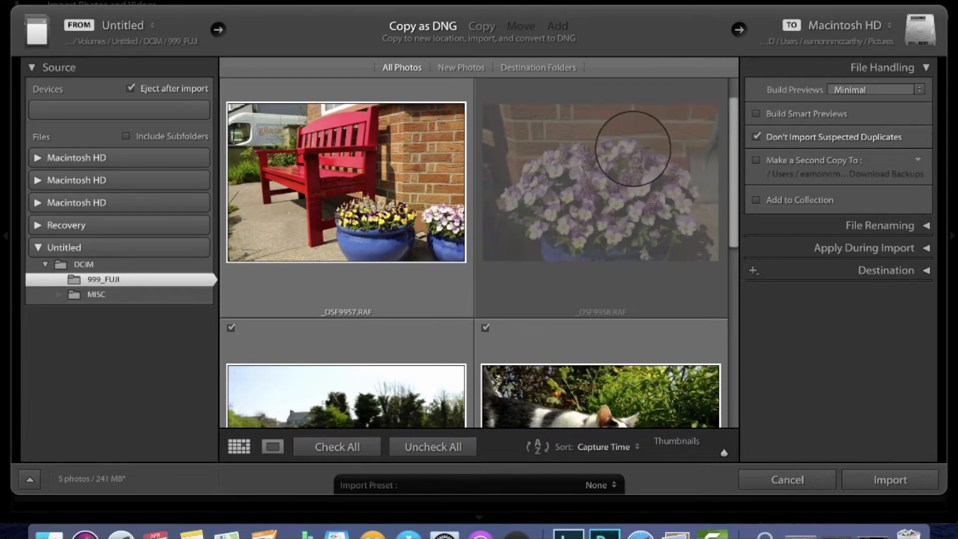
pyautogui.moveTo(630, 164)
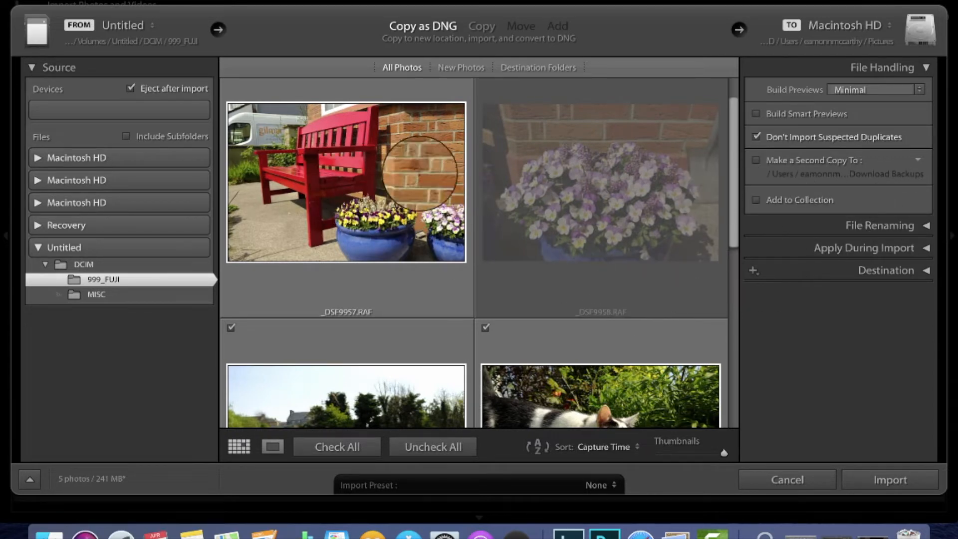
pyautogui.scroll(-5, 547, 230)
pyautogui.scroll(6, 546, 230)
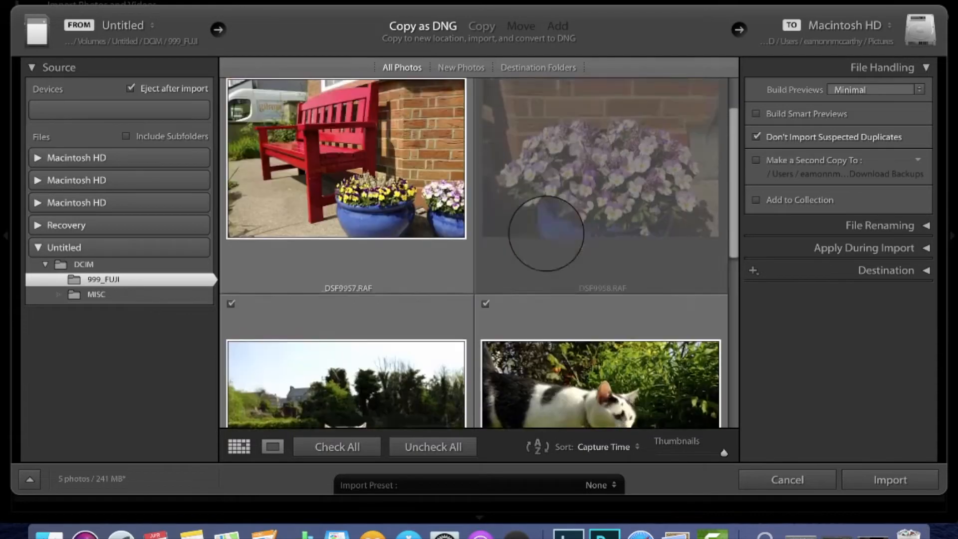
# Switch the exclusion of suspected duplicates off and back on to compare which photos are selected for import
pyautogui.click(757, 137)
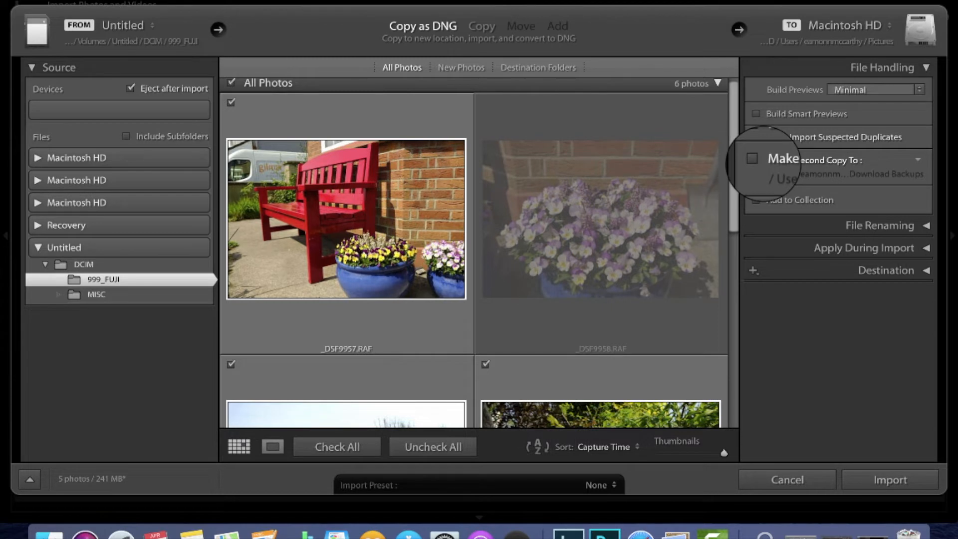
pyautogui.click(757, 137)
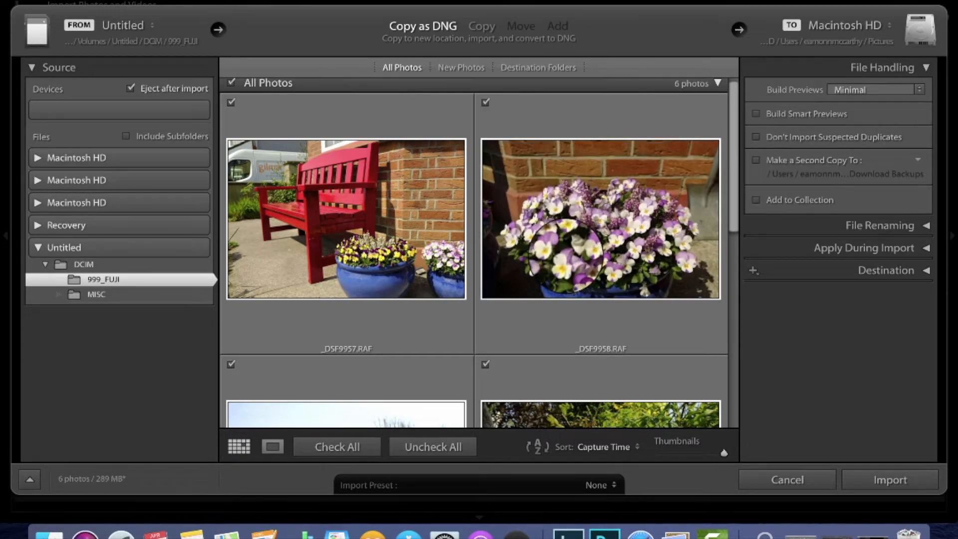
pyautogui.click(756, 137)
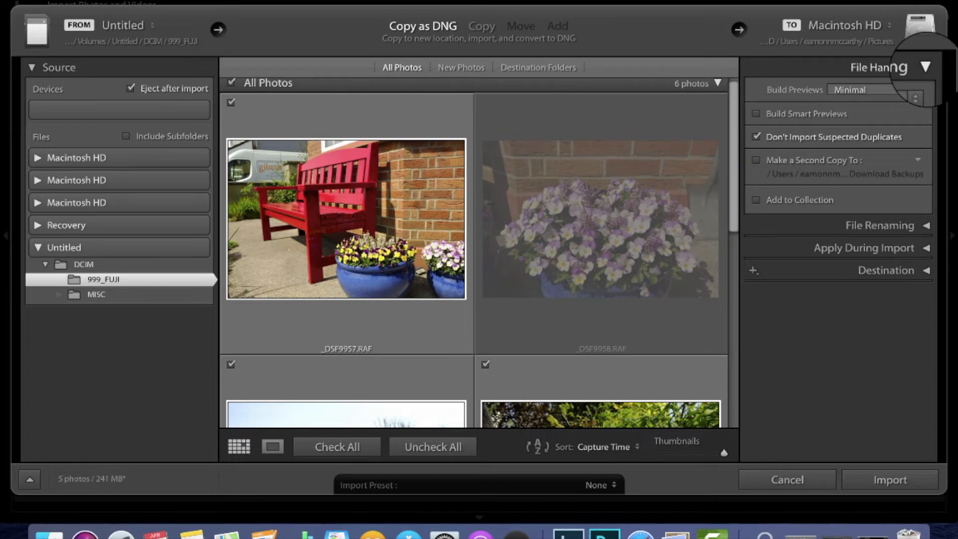
# Collapse File Handling and examine the File Renaming and Apply During Import options, closing each section again
pyautogui.click(925, 67)
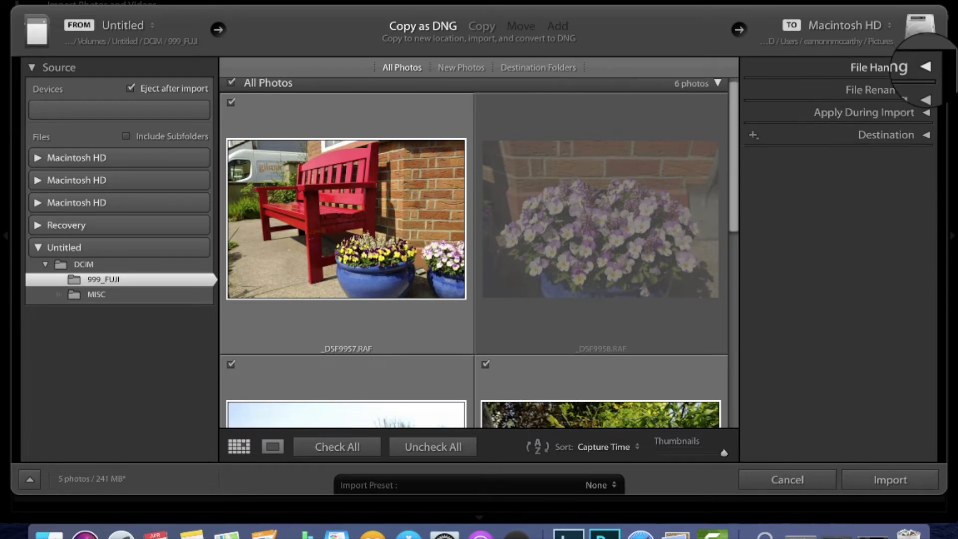
pyautogui.click(927, 89)
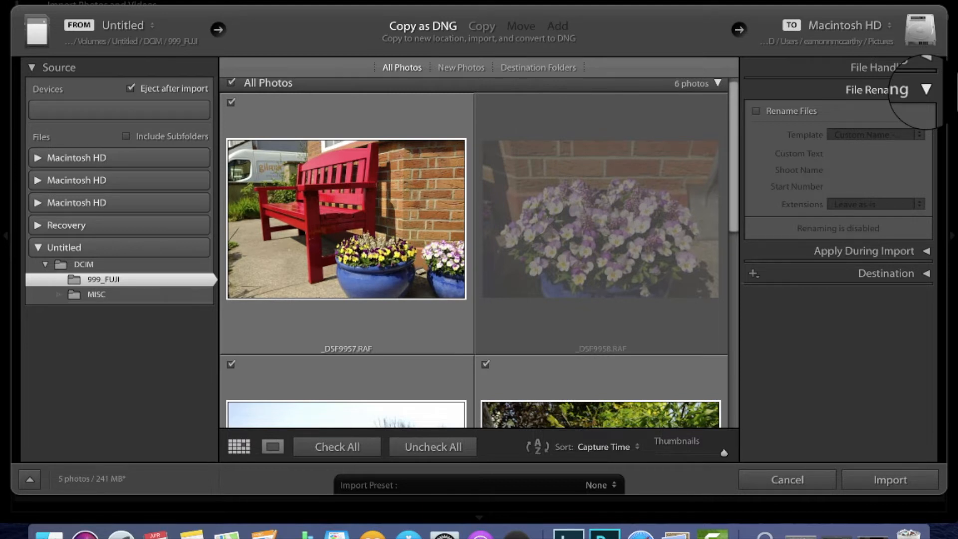
pyautogui.click(926, 90)
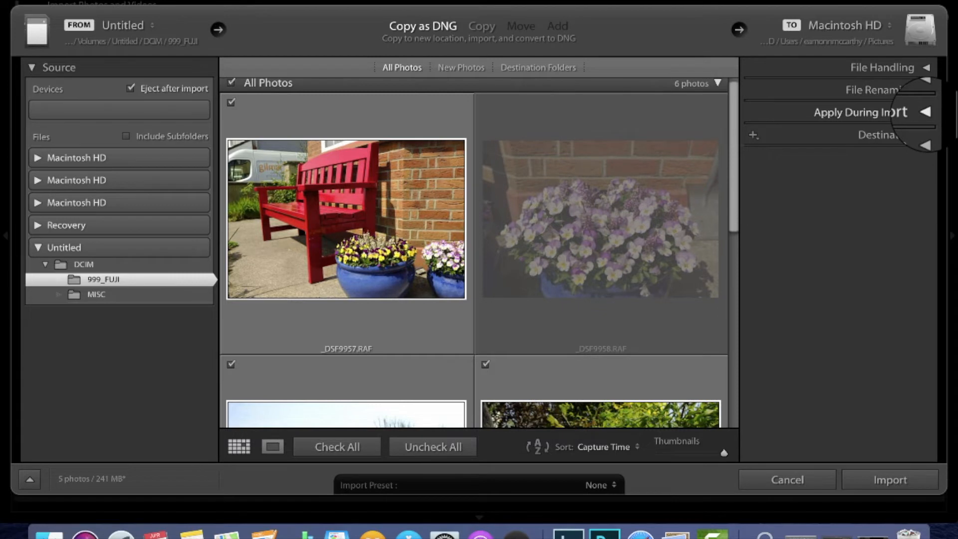
pyautogui.click(926, 112)
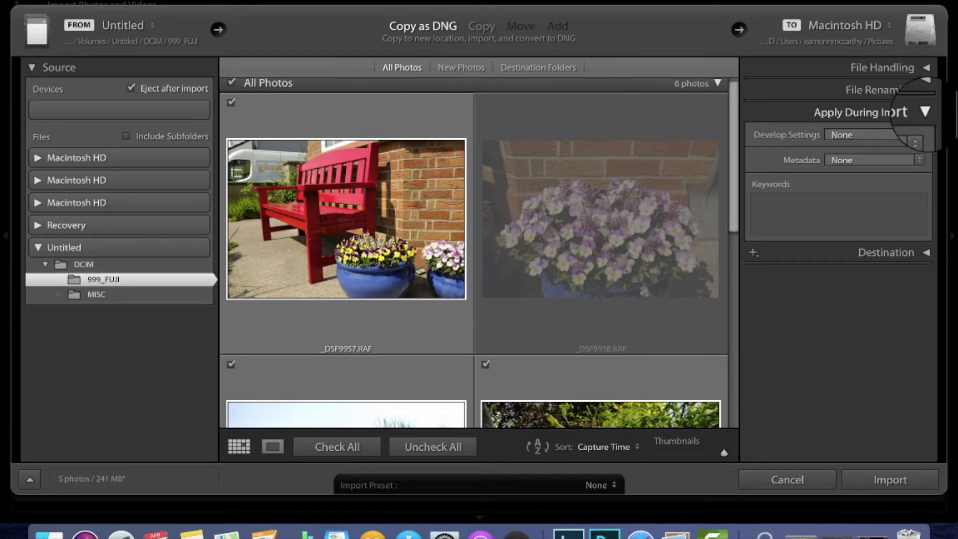
pyautogui.click(921, 113)
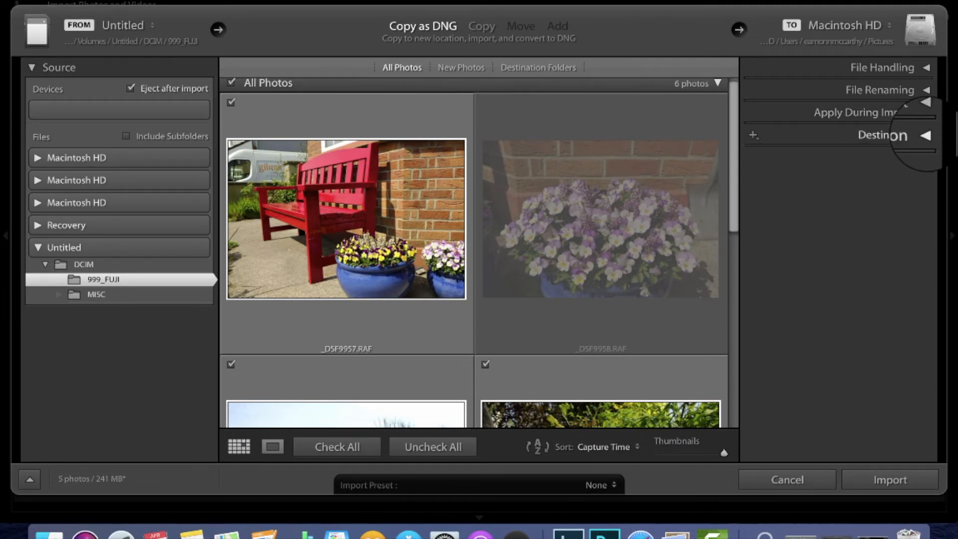
# Expand the Destination settings and examine the target folder tree, the subfolder option and how the files are organized
pyautogui.click(926, 135)
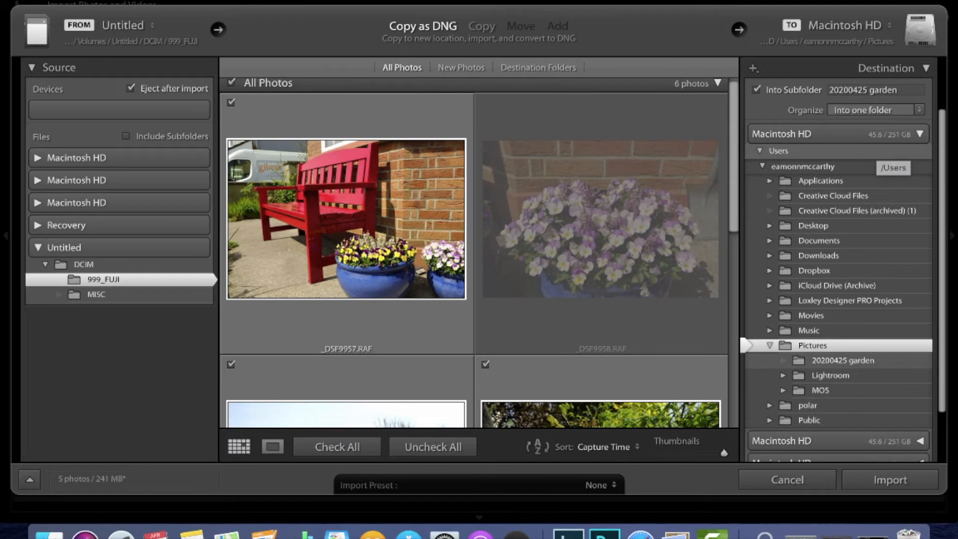
pyautogui.scroll(3, 849, 250)
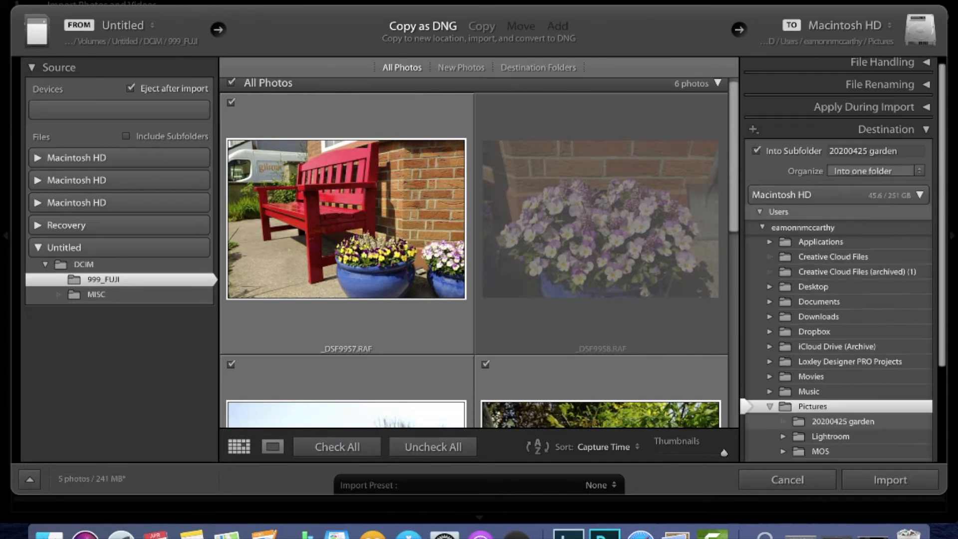
pyautogui.scroll(-2, 839, 260)
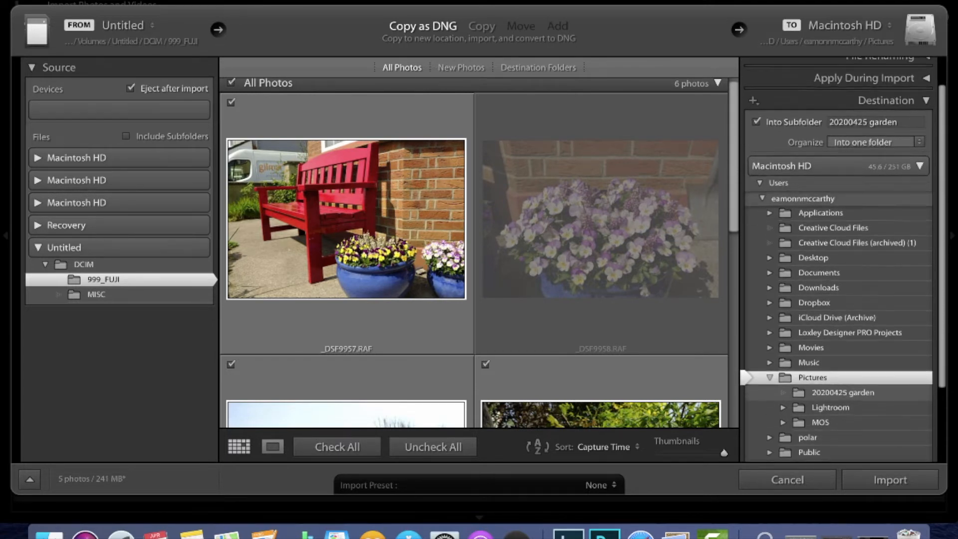
pyautogui.scroll(-3, 839, 260)
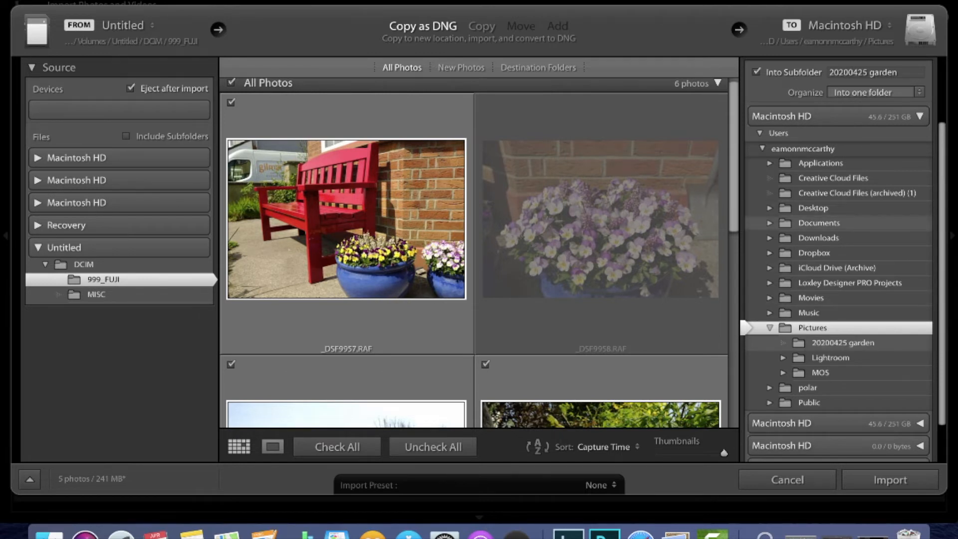
pyautogui.scroll(2, 824, 240)
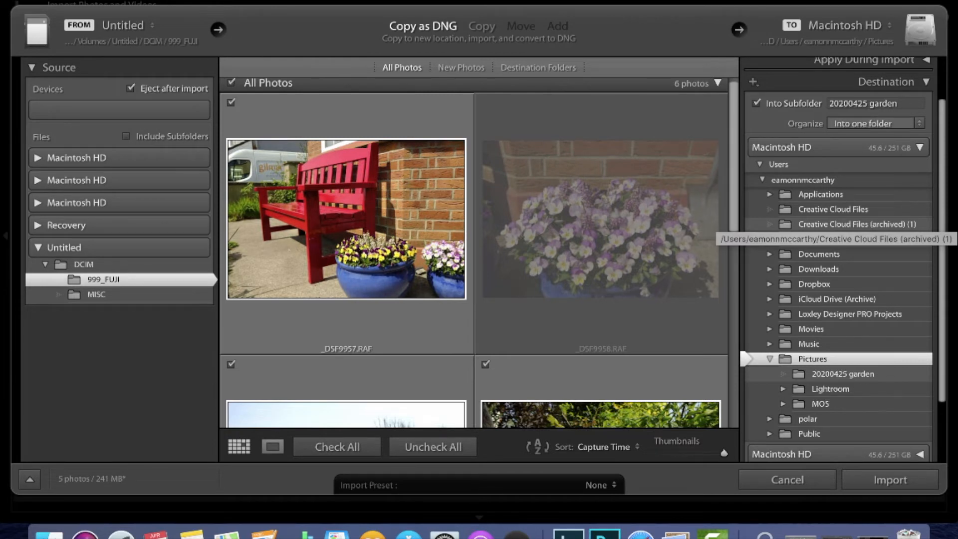
pyautogui.scroll(1, 838, 240)
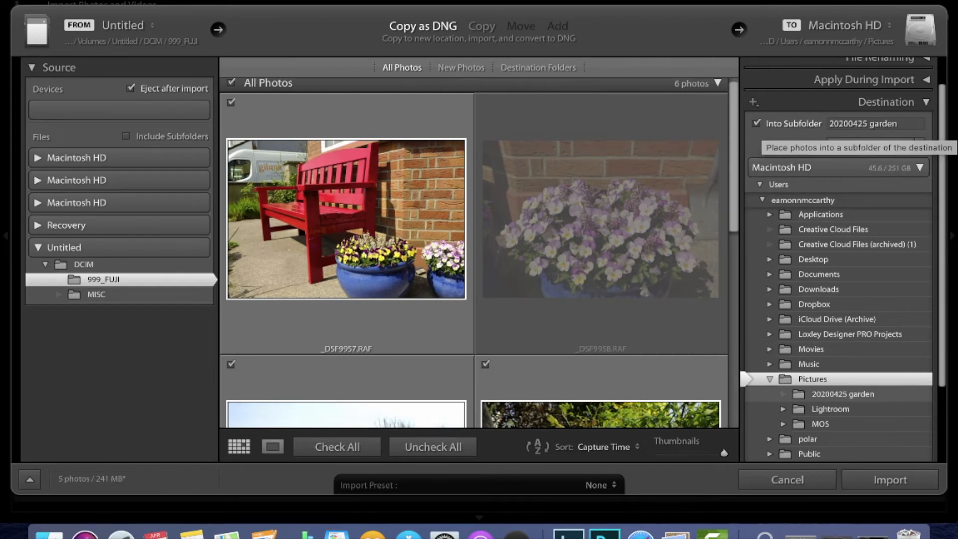
# Keep the 20200425 garden subfolder enabled as the destination and import the checked photos as DNG copies
pyautogui.click(758, 123)
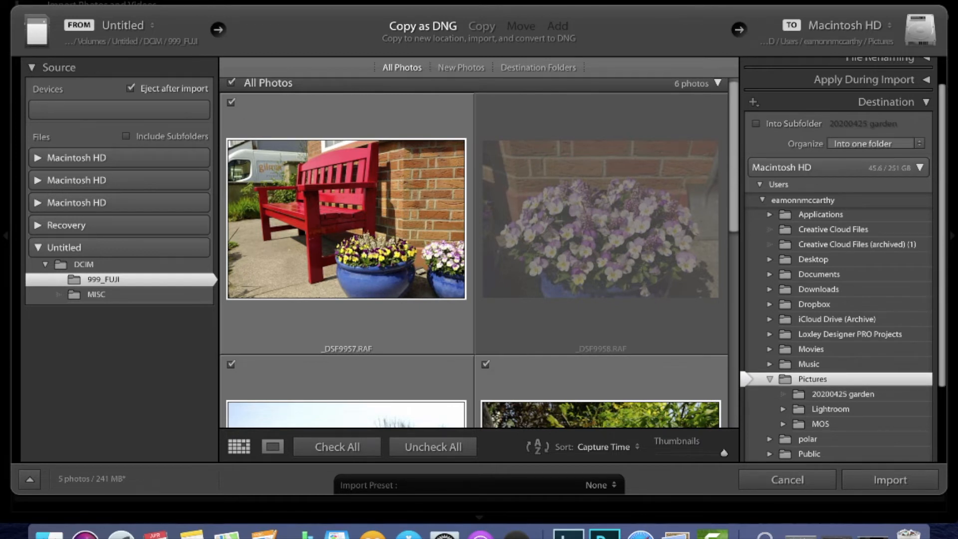
pyautogui.click(757, 124)
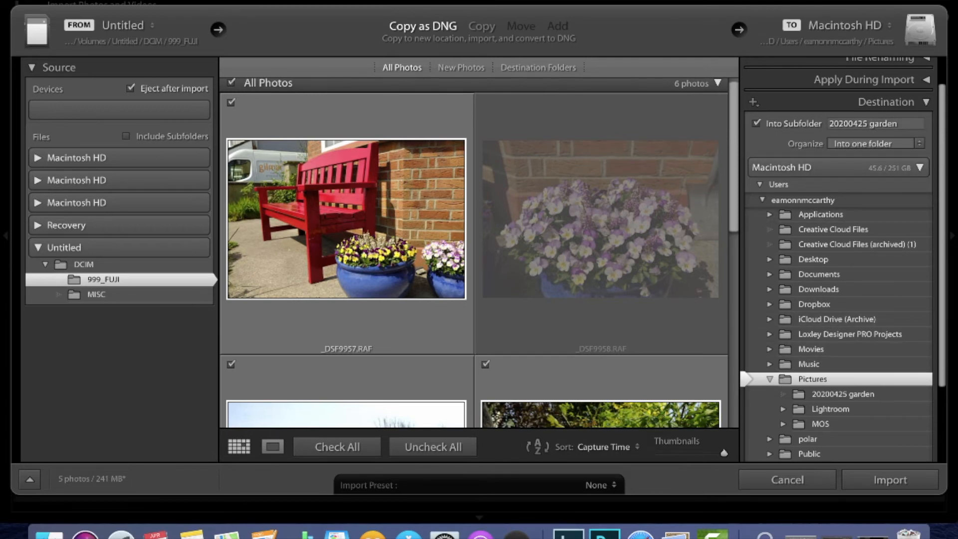
pyautogui.click(890, 480)
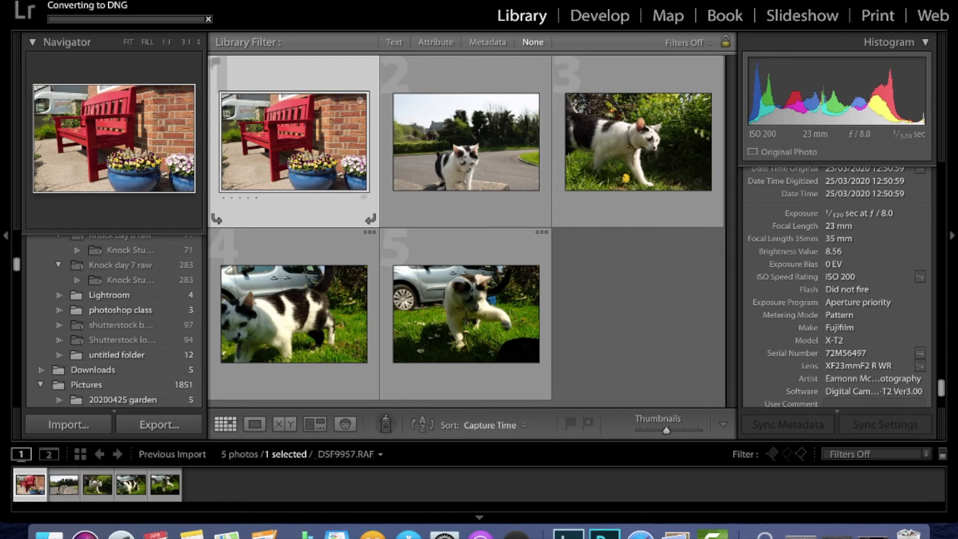
# Collapse the Saved Preset, White Balance and Tone Control groups in Quick Develop
pyautogui.scroll(15, 839, 287)
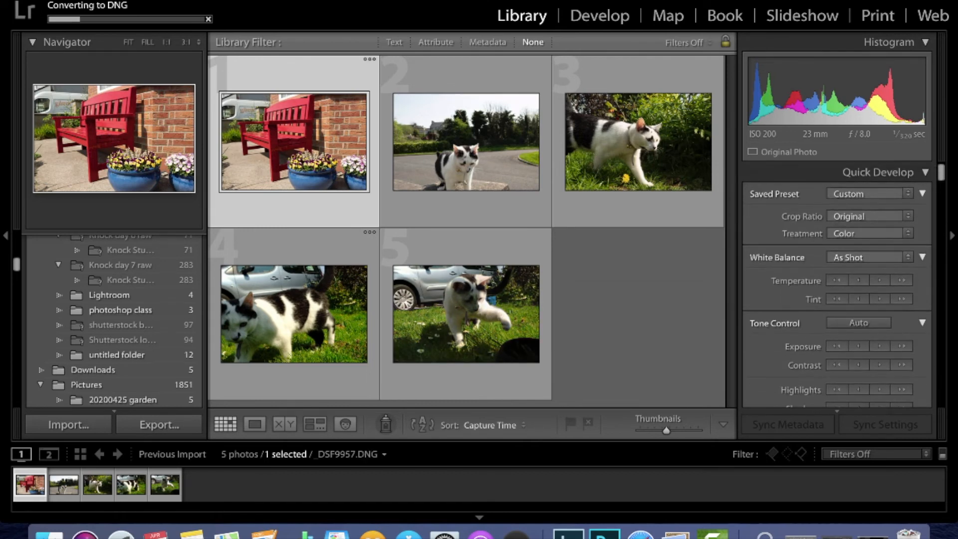
pyautogui.click(923, 194)
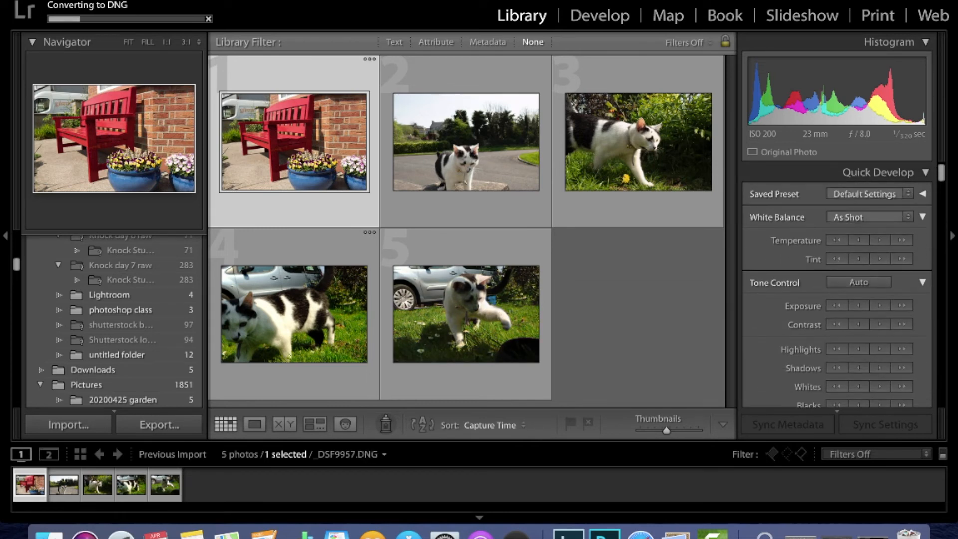
pyautogui.click(923, 217)
pyautogui.click(923, 239)
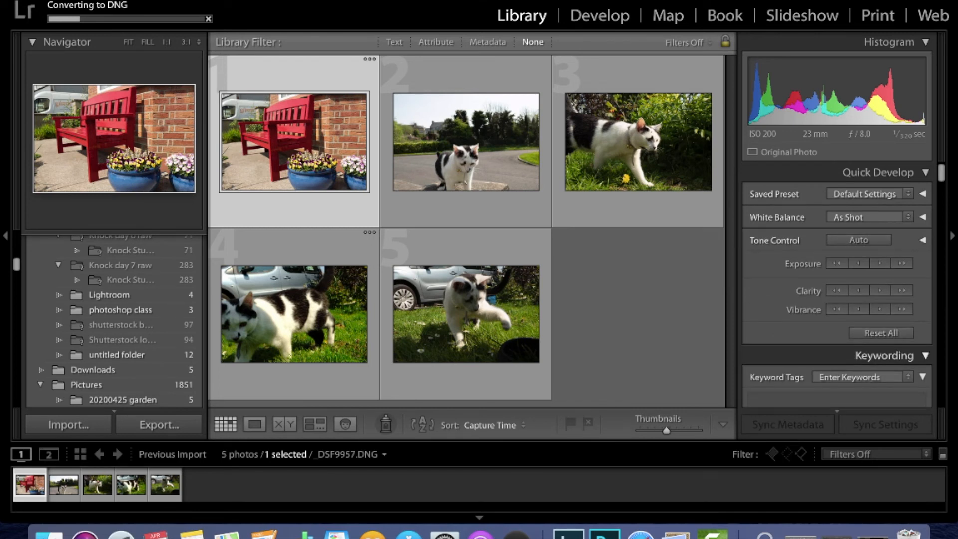
pyautogui.rightClick(855, 353)
pyautogui.click(889, 348)
pyautogui.rightClick(888, 352)
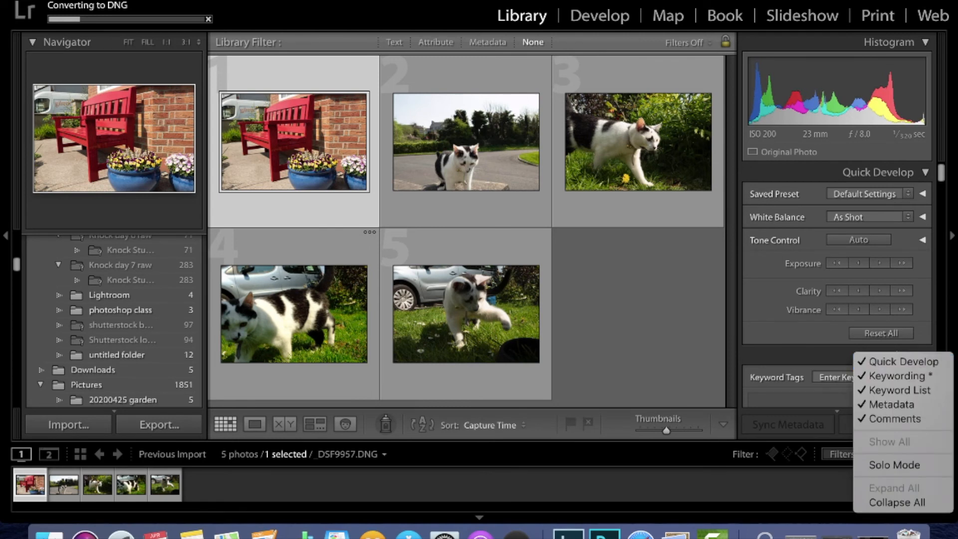
pyautogui.click(889, 349)
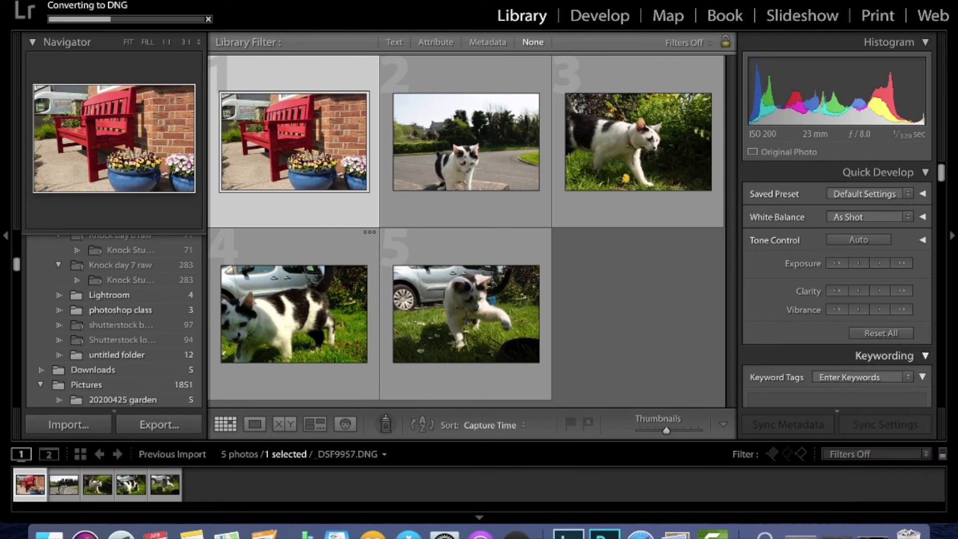
# Collapse the Keywording, Keyword List, Metadata and Comments sections
pyautogui.click(926, 355)
pyautogui.scroll(-6, 926, 354)
pyautogui.scroll(5, 926, 353)
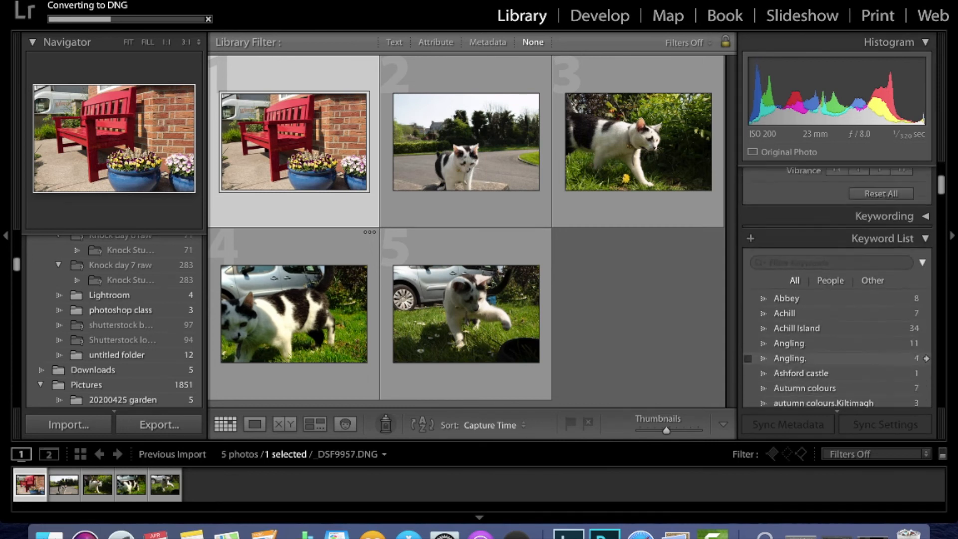
pyautogui.click(926, 284)
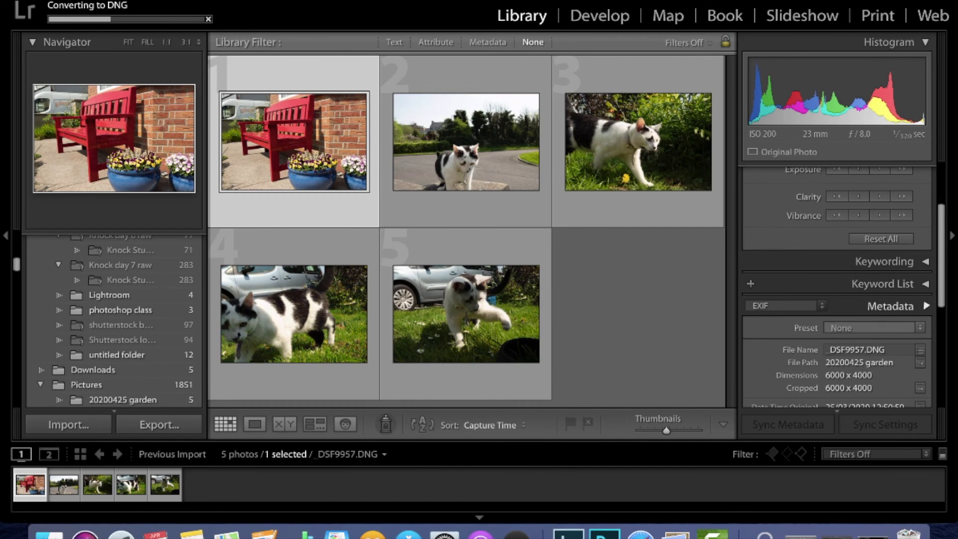
pyautogui.click(926, 306)
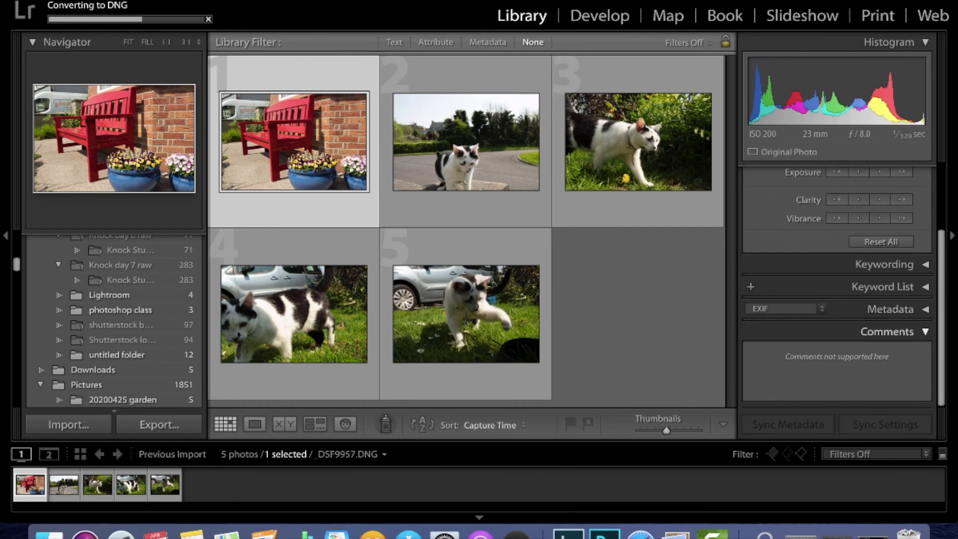
pyautogui.click(926, 332)
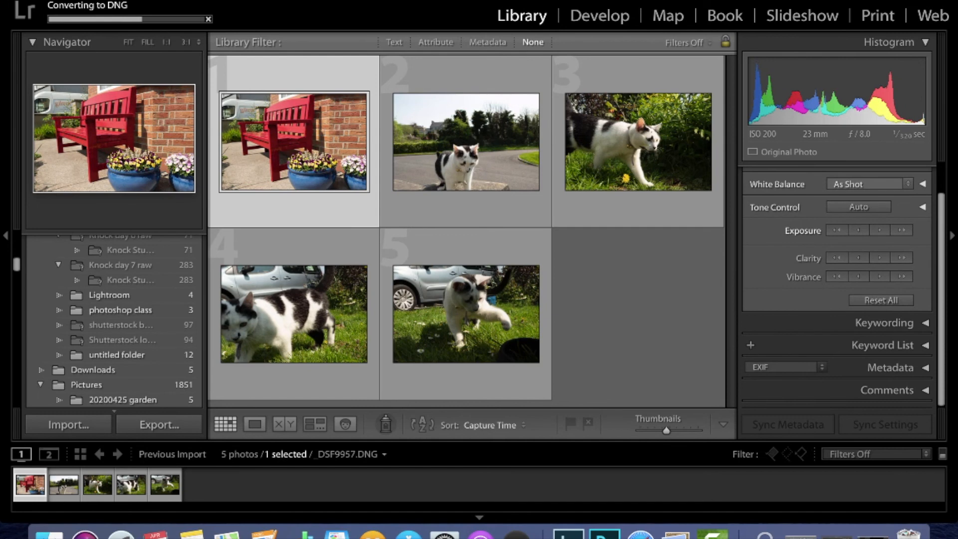
pyautogui.scroll(3, 838, 287)
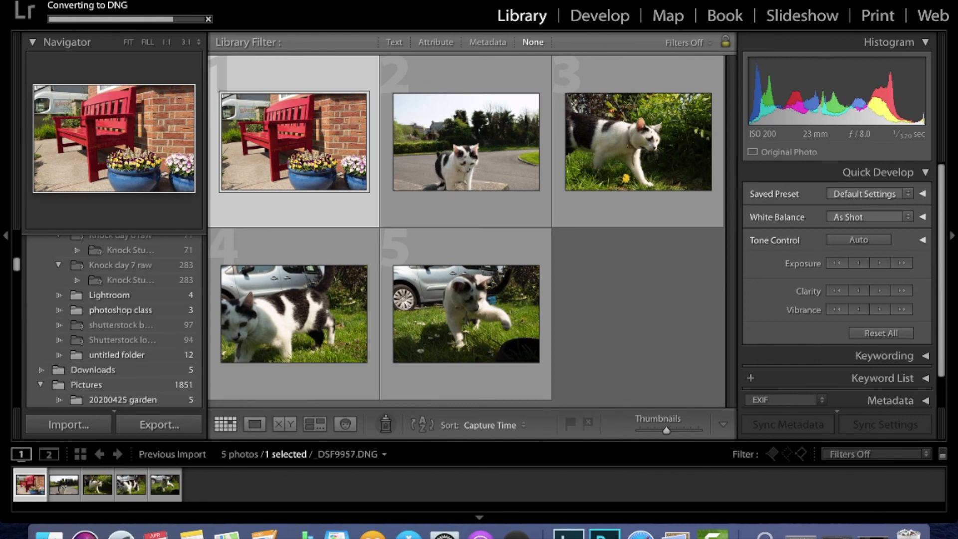
pyautogui.scroll(-2, 837, 287)
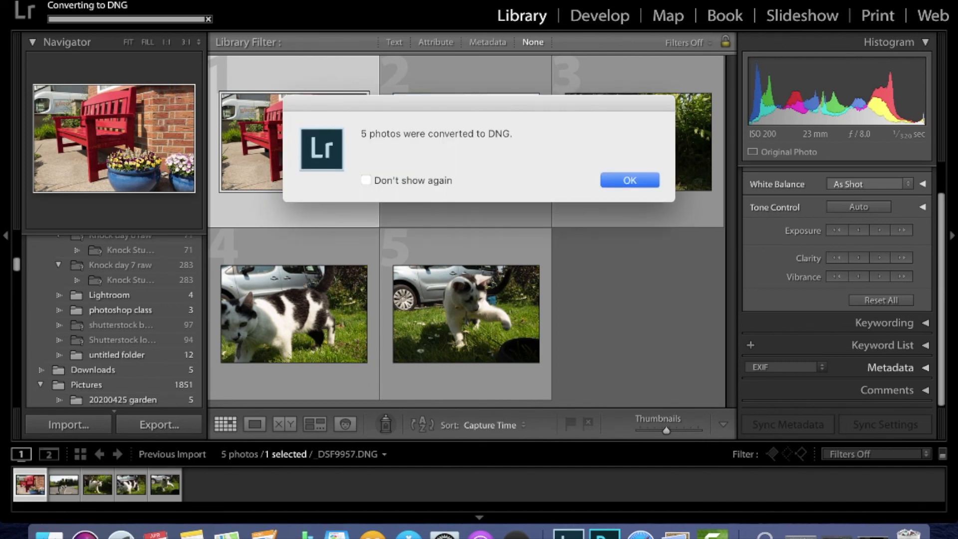
# Dismiss the DNG conversion notice and expand Metadata to examine the red bench photo's EXIF details
pyautogui.click(630, 181)
pyautogui.click(925, 368)
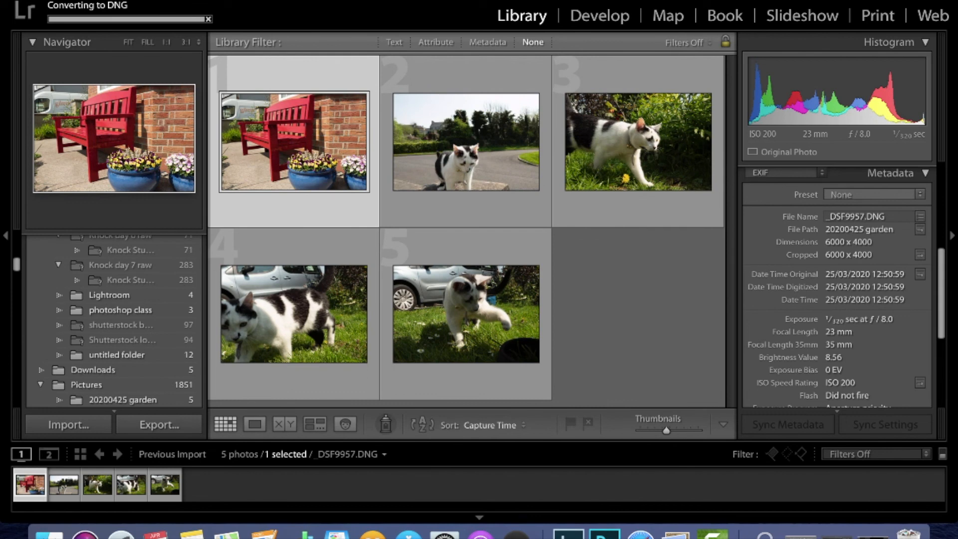
pyautogui.scroll(-2, 837, 284)
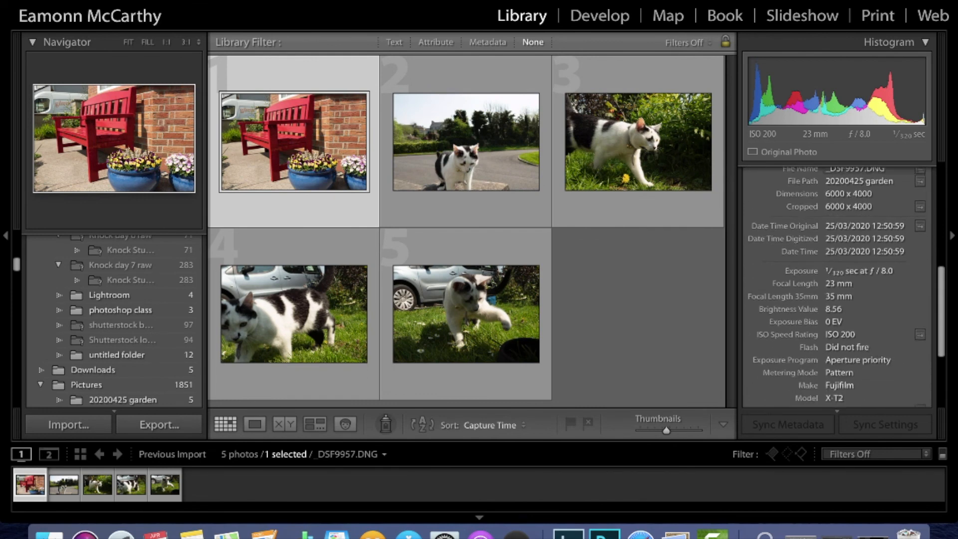
pyautogui.scroll(-3, 837, 287)
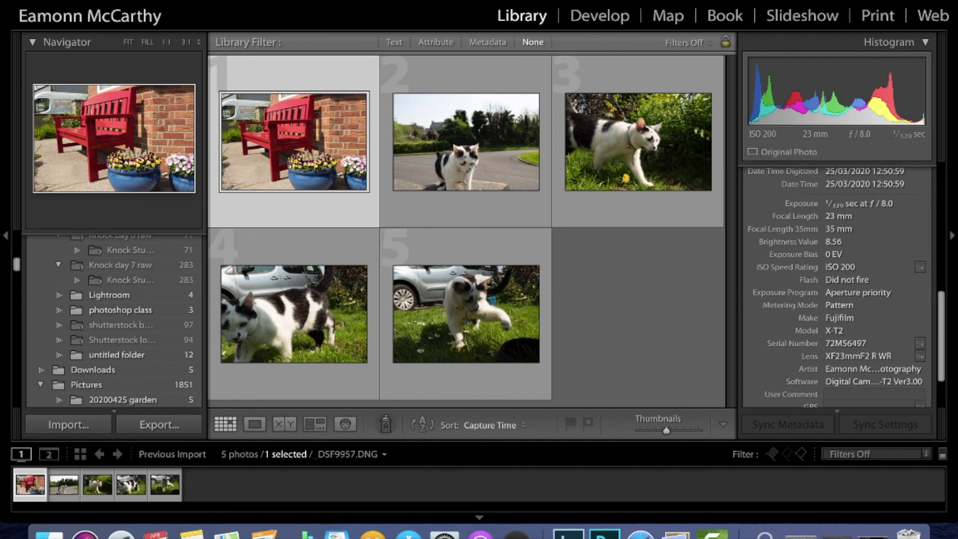
pyautogui.scroll(3, 844, 288)
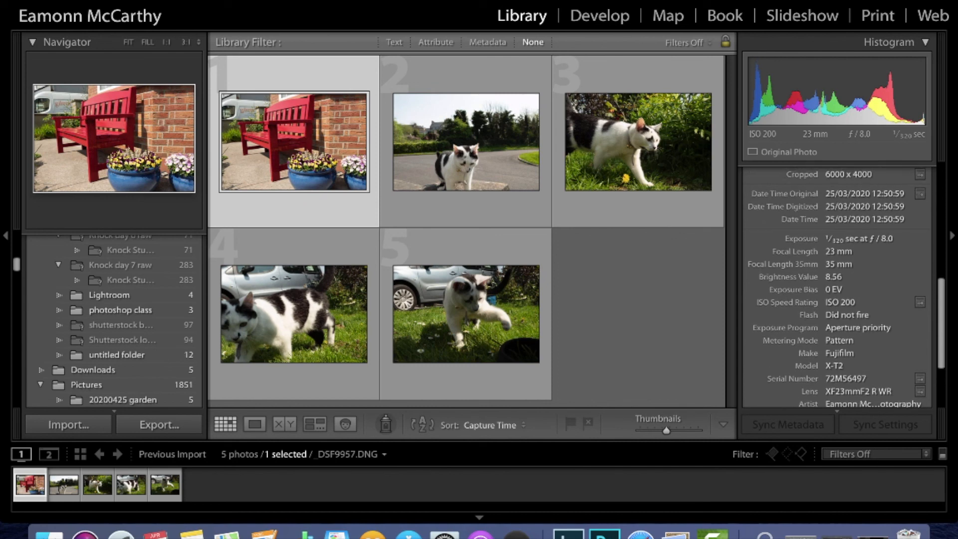
pyautogui.scroll(5, 837, 288)
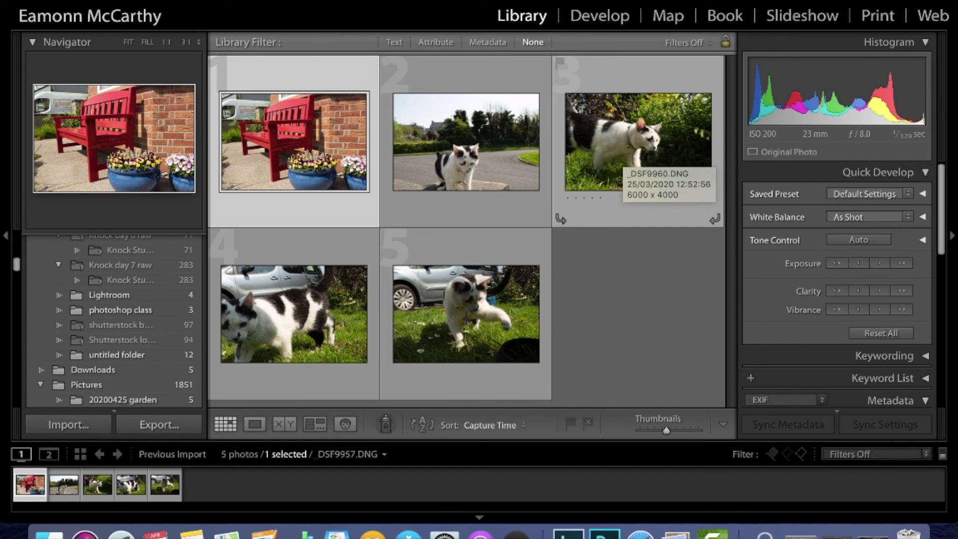